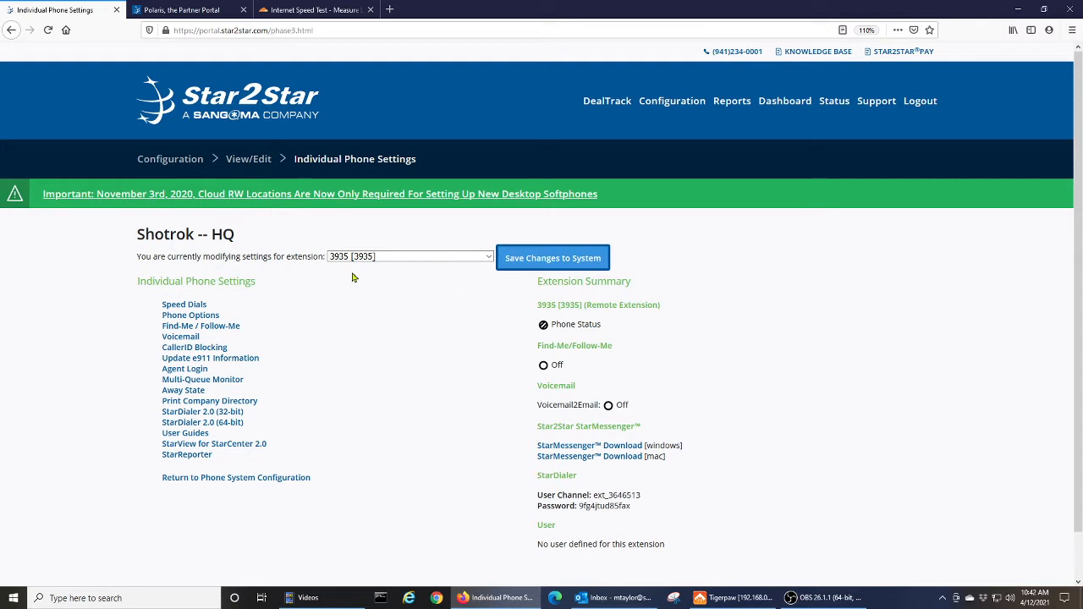
# Enable Find-Me / Follow-Me for extension 3935 and choose Follow Me (Immediate)
pyautogui.click(234, 326)
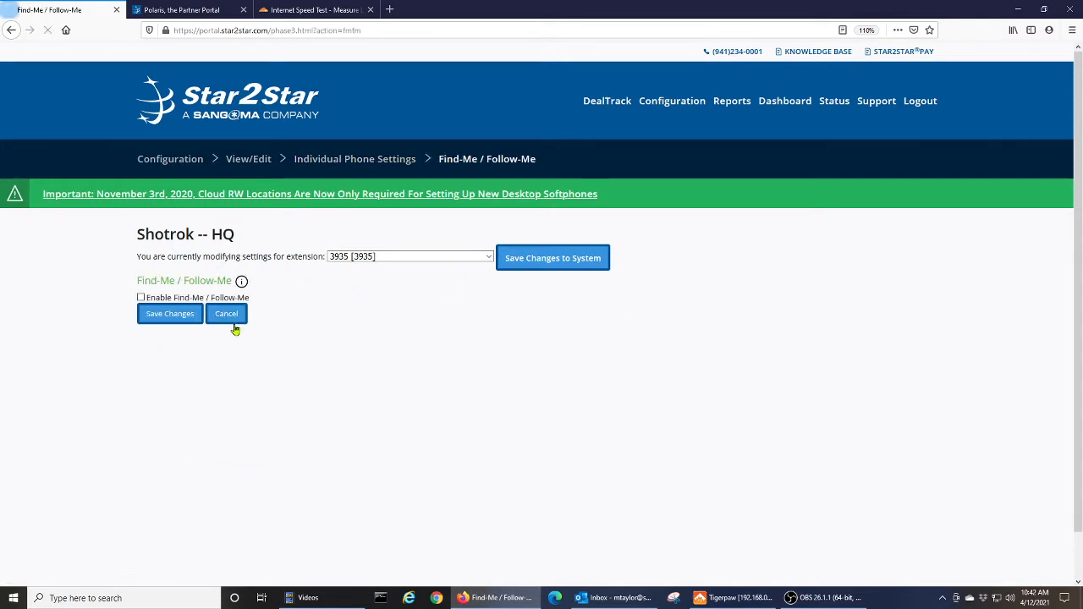
pyautogui.scroll(-1, 346, 341)
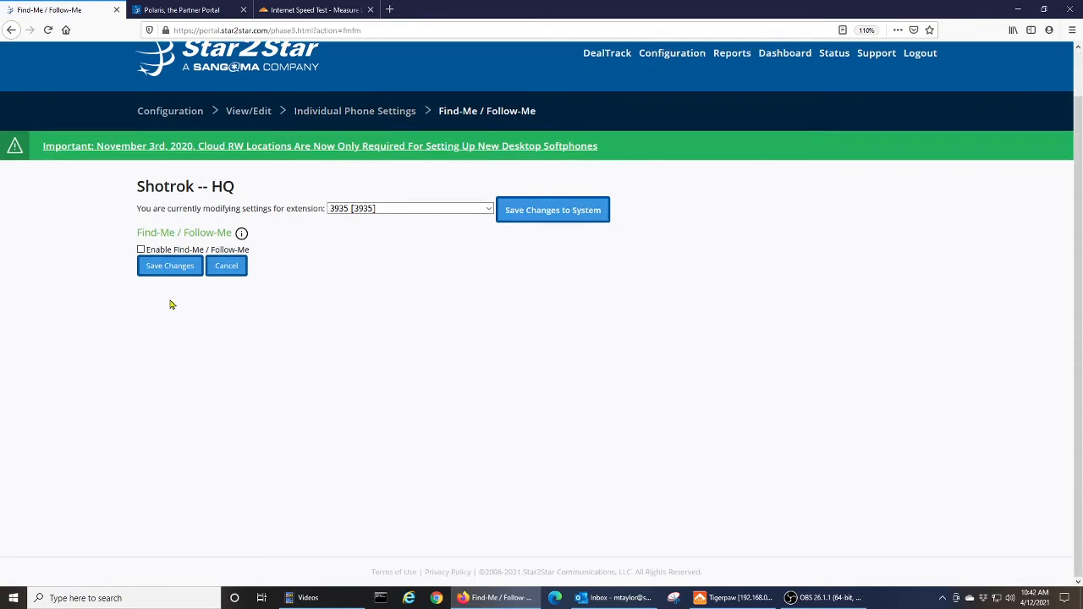
pyautogui.click(141, 250)
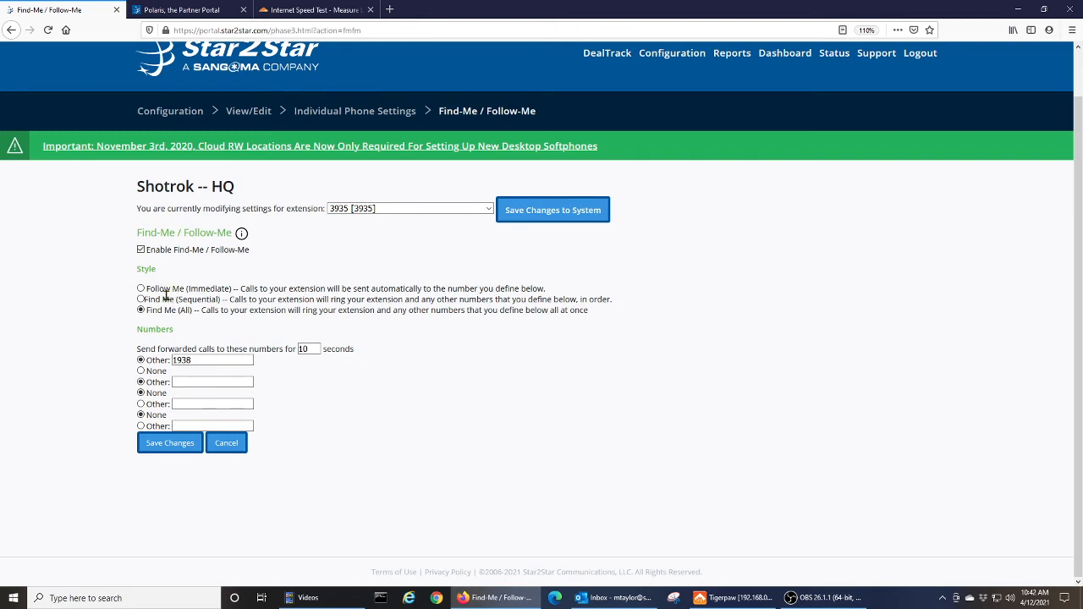
pyautogui.click(140, 289)
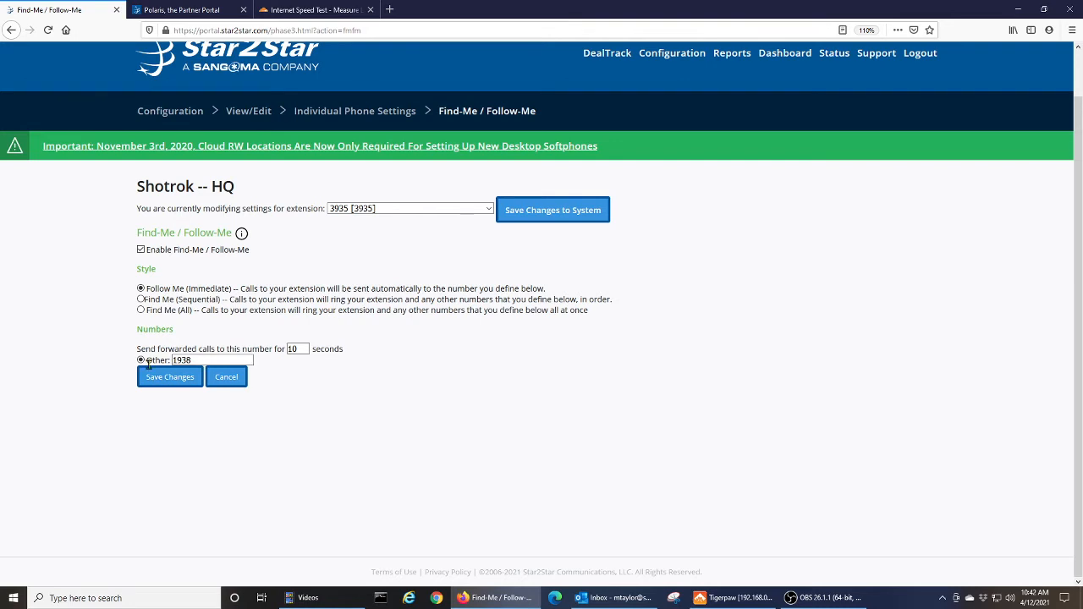
# Set the Other forwarding number to 1938 and save the Follow Me (Immediate) settings
pyautogui.click(197, 360)
pyautogui.press('BackSpace')
pyautogui.press('BackSpace')
pyautogui.press('BackSpace')
pyautogui.press('BackSpace')
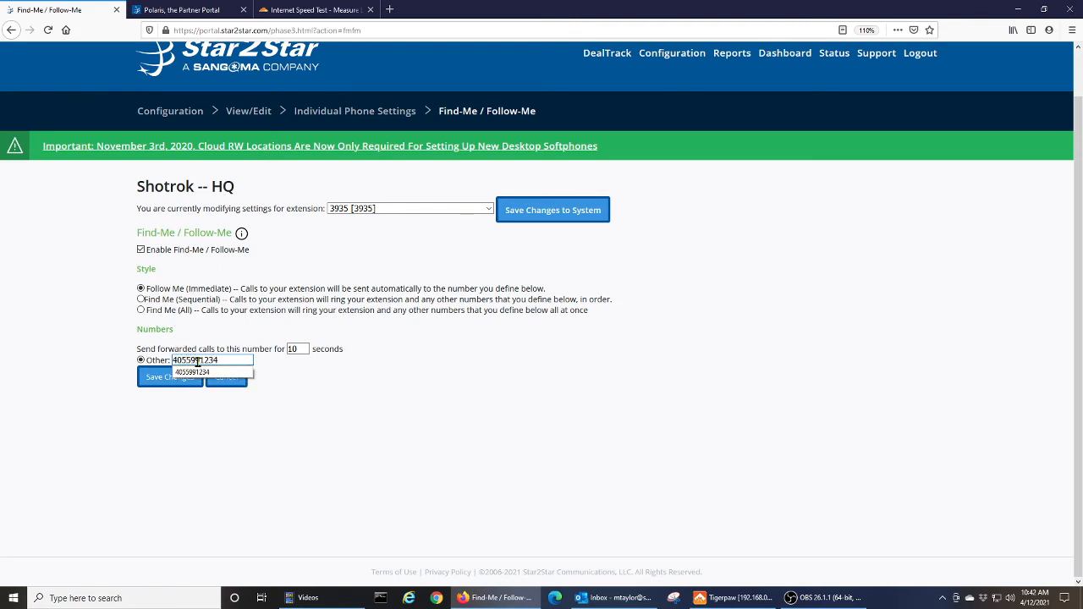
pyautogui.click(216, 373)
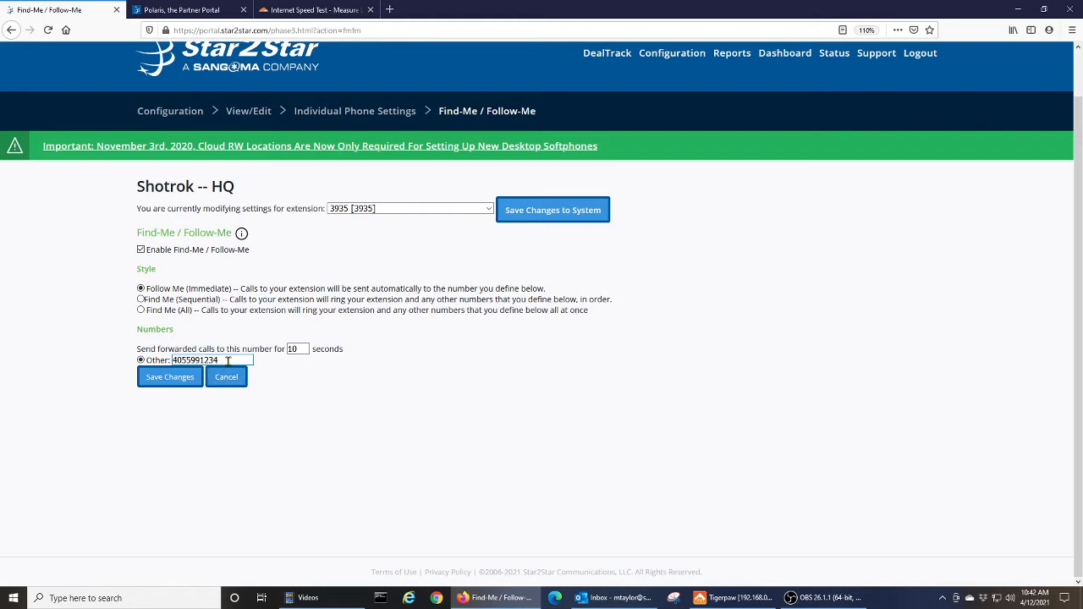
pyautogui.press('BackSpace')
pyautogui.press('BackSpace')
pyautogui.press('BackSpace')
pyautogui.press('BackSpace')
pyautogui.press('BackSpace')
pyautogui.press('BackSpace')
pyautogui.press('BackSpace')
pyautogui.press('BackSpace')
pyautogui.press('BackSpace')
pyautogui.press('BackSpace')
pyautogui.write('3800')
pyautogui.press('BackSpace')
pyautogui.press('BackSpace')
pyautogui.press('BackSpace')
pyautogui.press('BackSpace')
pyautogui.write('1938')
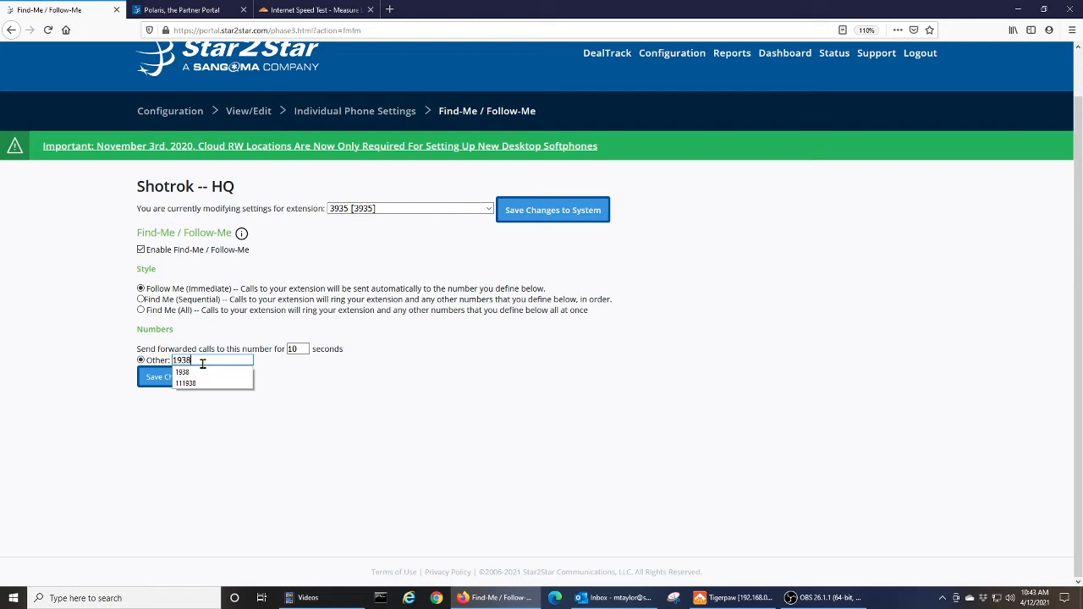
pyautogui.click(201, 373)
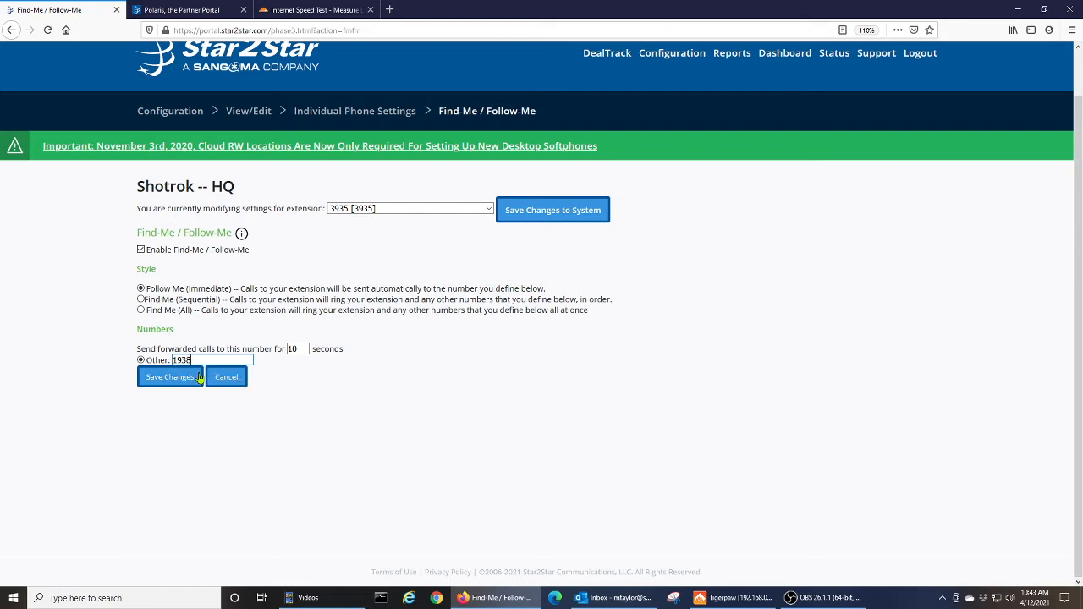
pyautogui.click(356, 376)
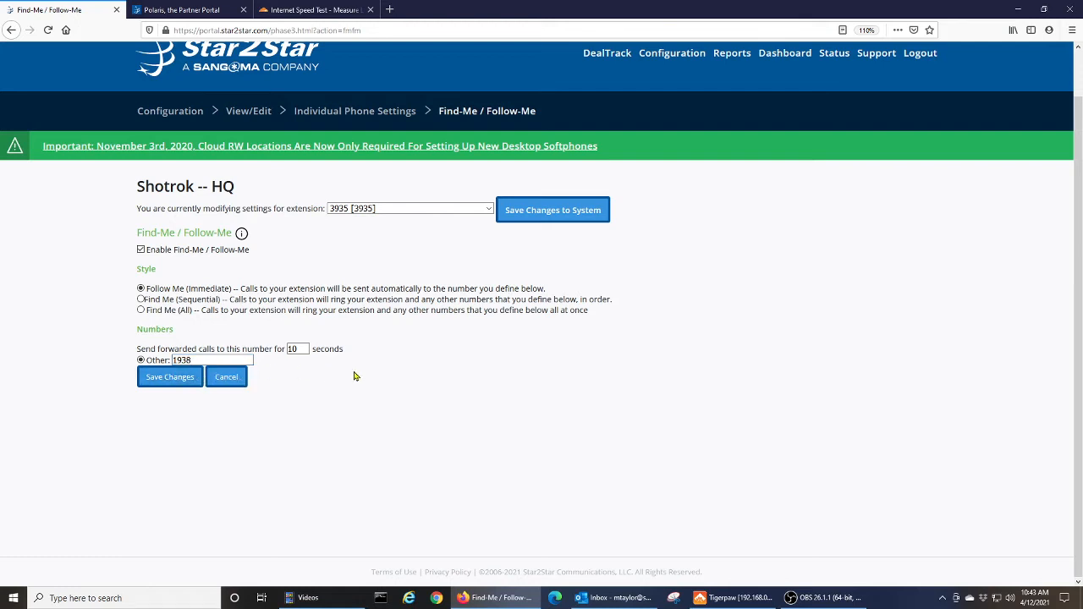
pyautogui.click(174, 377)
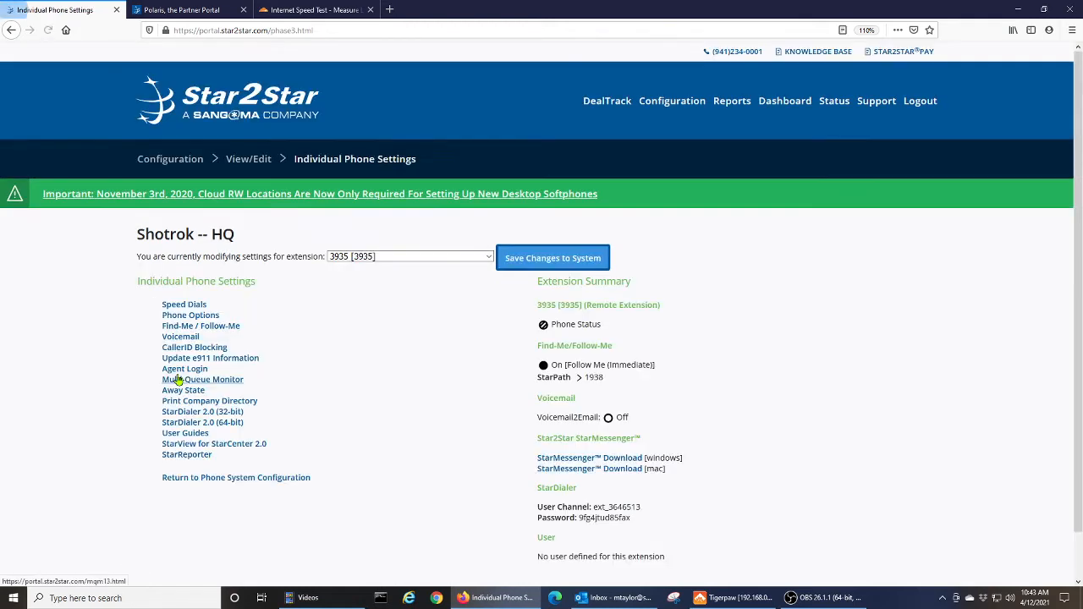
# Reopen the Find-Me / Follow-Me settings from Individual Phone Settings for extension 3935
pyautogui.click(210, 333)
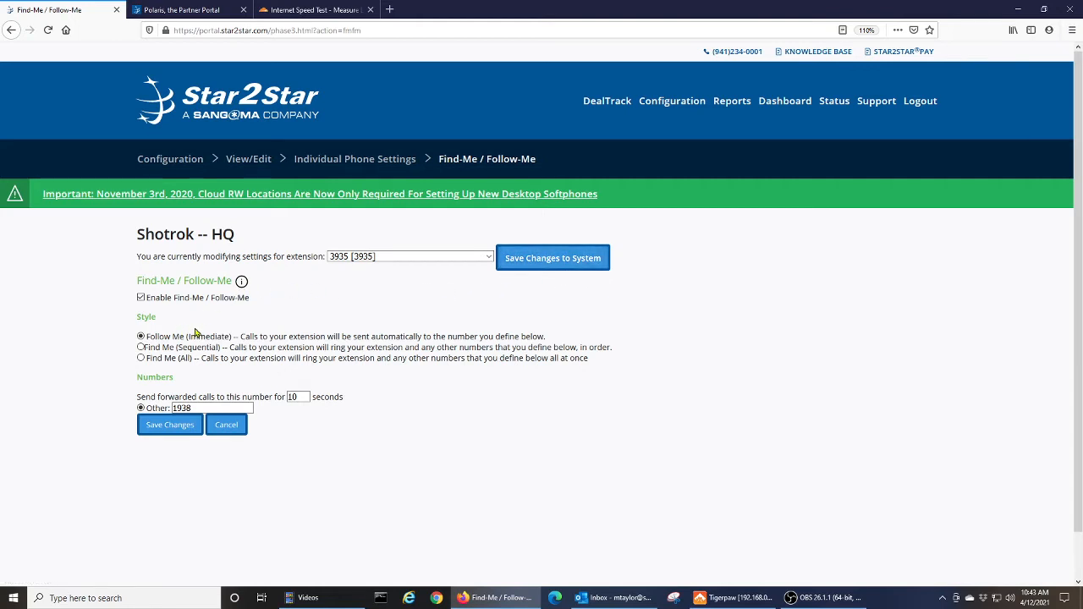
# Switch to Find Me (Sequential), add a second outside number after 1938, and save
pyautogui.click(141, 348)
pyautogui.scroll(-1, 107, 391)
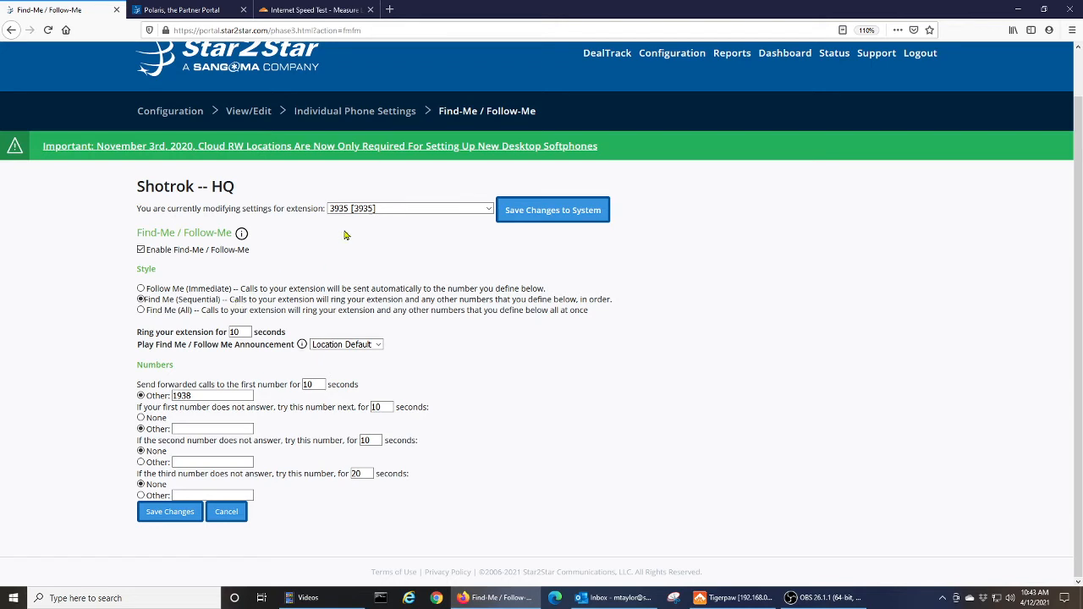
pyautogui.click(246, 332)
pyautogui.click(227, 393)
pyautogui.click(185, 427)
pyautogui.click(191, 513)
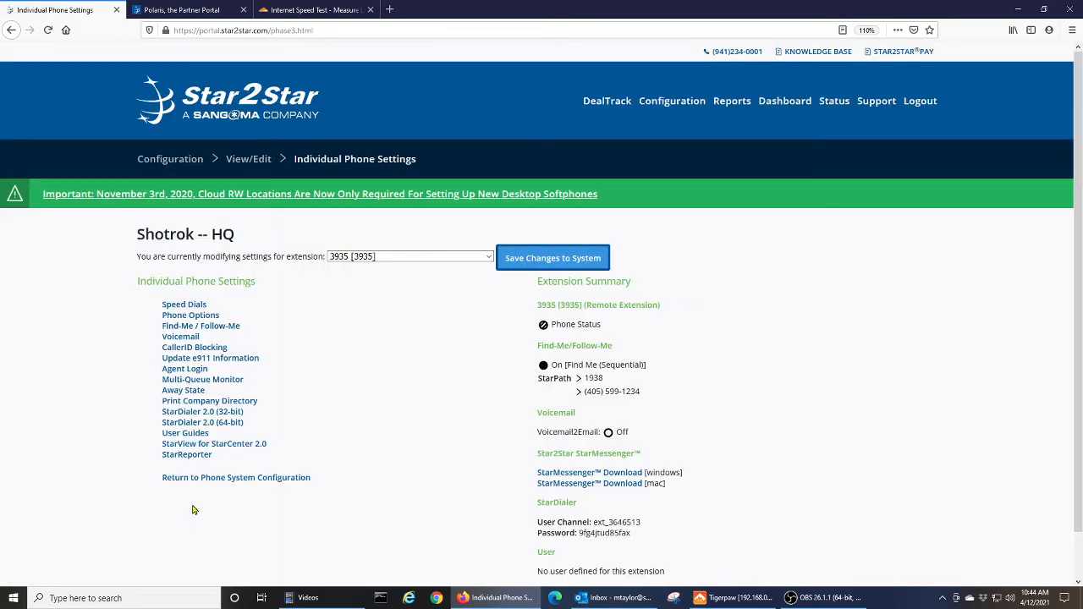
pyautogui.click(225, 325)
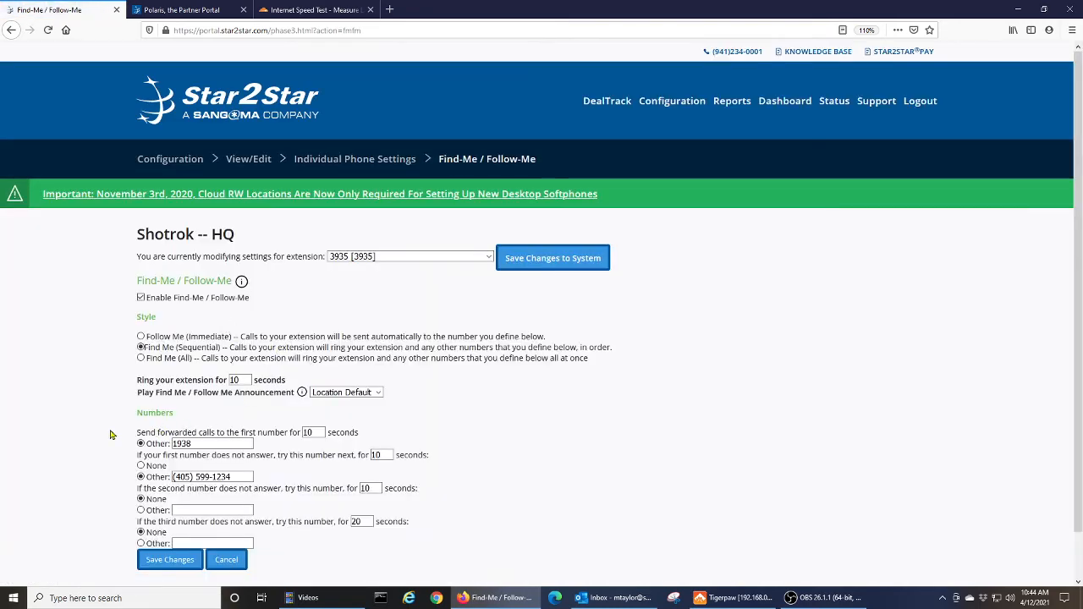
# Review the 1938 and second forwarding number fields and the extension ring duration
pyautogui.scroll(-1, 111, 433)
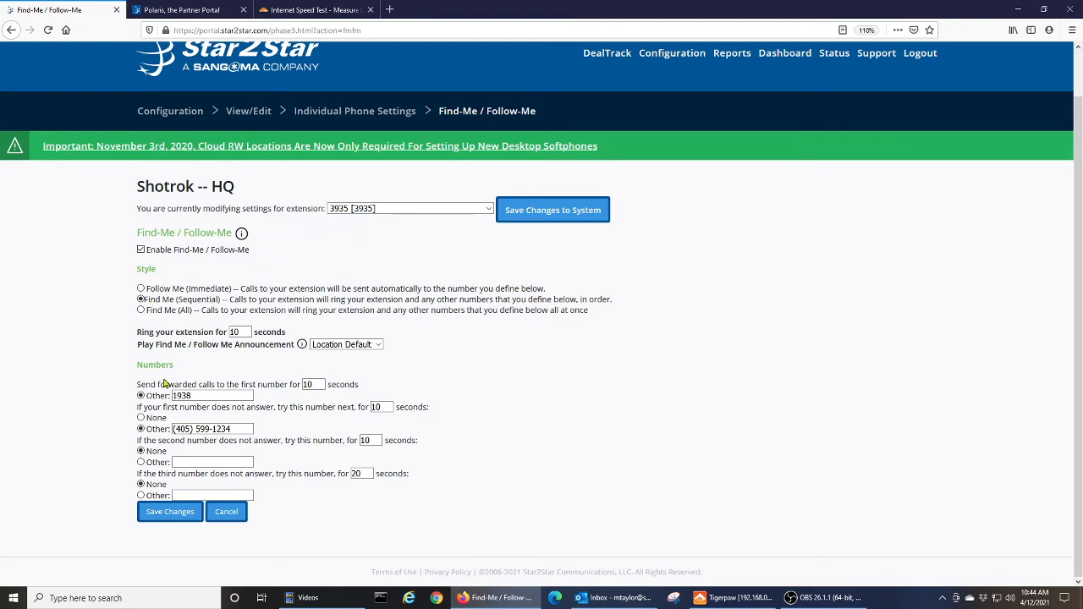
pyautogui.click(199, 397)
pyautogui.click(203, 429)
pyautogui.click(258, 429)
pyautogui.click(244, 330)
# Switch to Find Me (All), clear the second number slot to None, and save with 1938 only
pyautogui.click(140, 311)
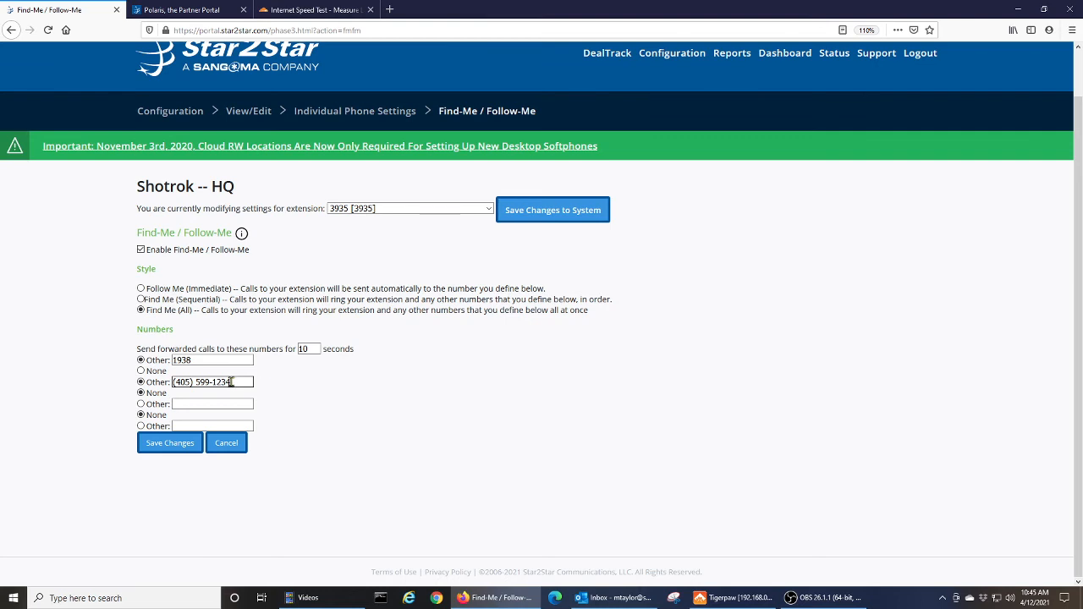
pyautogui.press('BackSpace')
pyautogui.press('BackSpace')
pyautogui.press('BackSpace')
pyautogui.press('BackSpace')
pyautogui.press('BackSpace')
pyautogui.press('BackSpace')
pyautogui.press('BackSpace')
pyautogui.press('BackSpace')
pyautogui.press('BackSpace')
pyautogui.press('BackSpace')
pyautogui.press('BackSpace')
pyautogui.press('BackSpace')
pyautogui.press('BackSpace')
pyautogui.press('BackSpace')
pyautogui.click(141, 371)
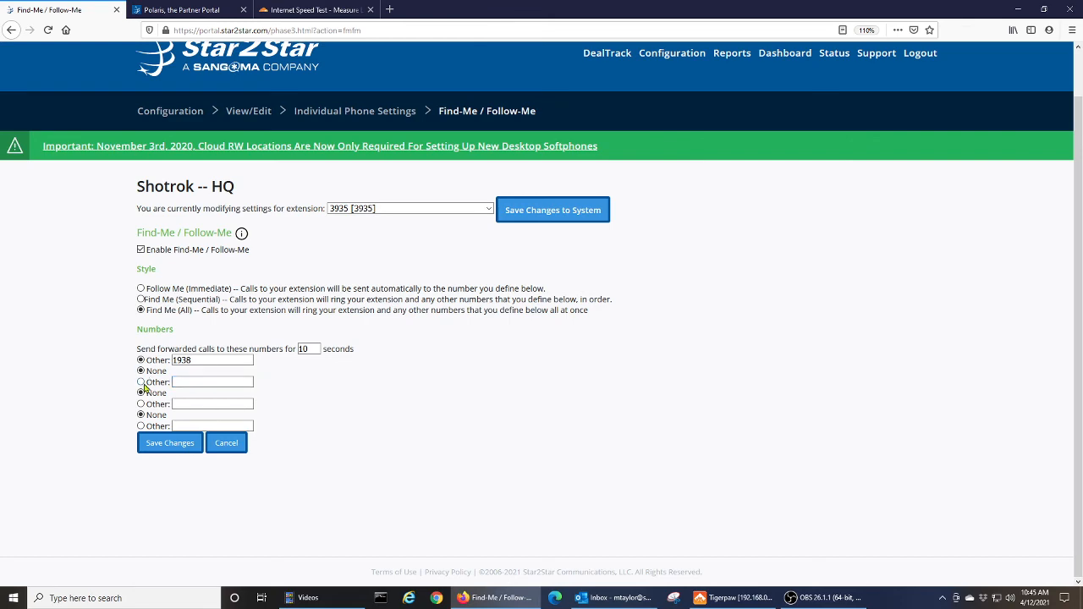
pyautogui.click(169, 442)
pyautogui.scroll(-1, 253, 398)
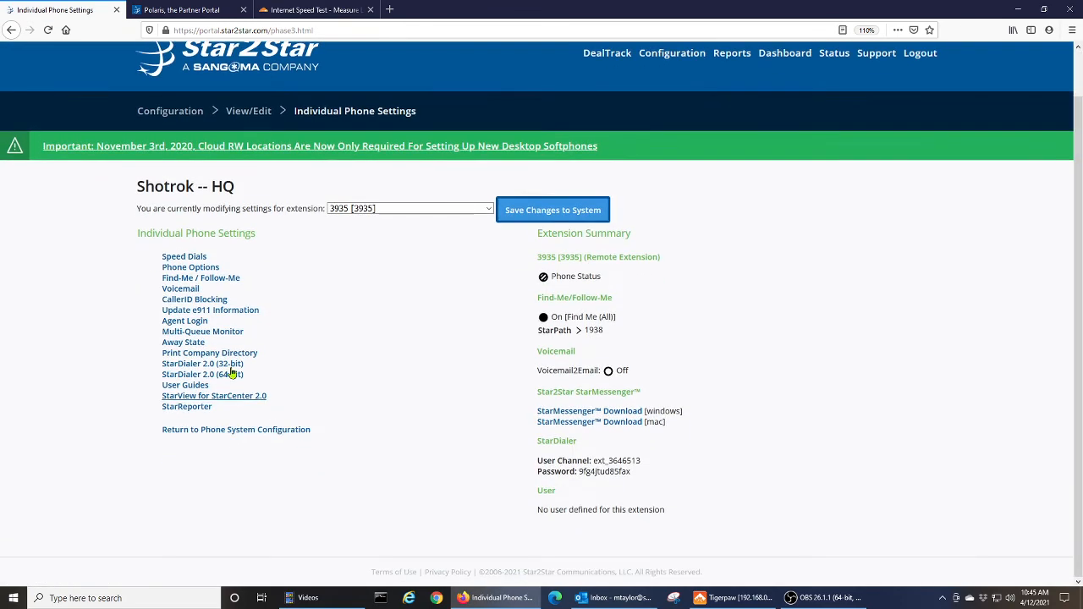
pyautogui.click(192, 325)
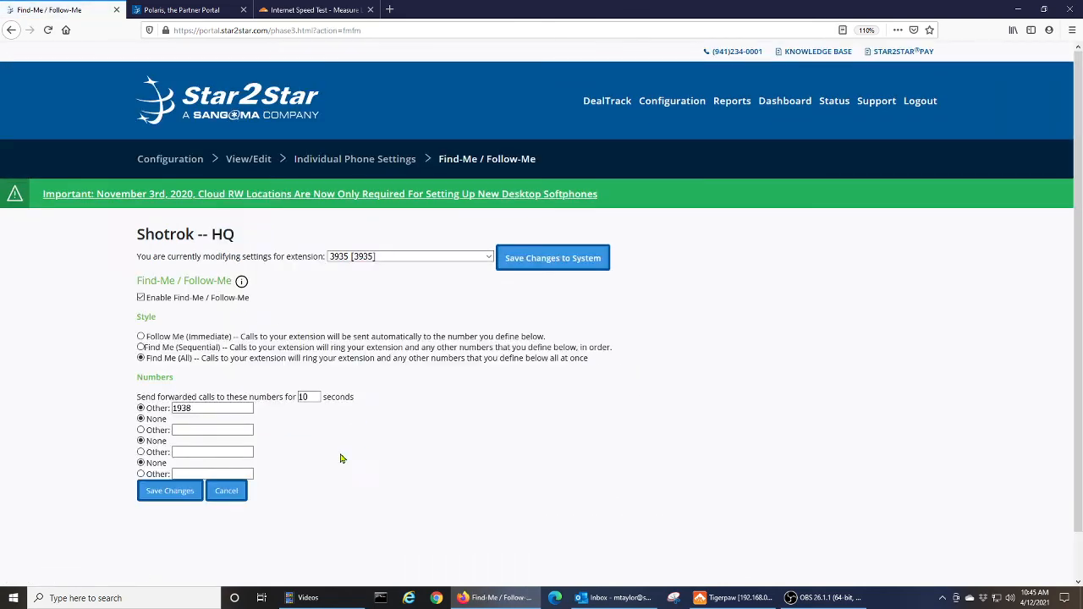
pyautogui.scroll(-1, 343, 461)
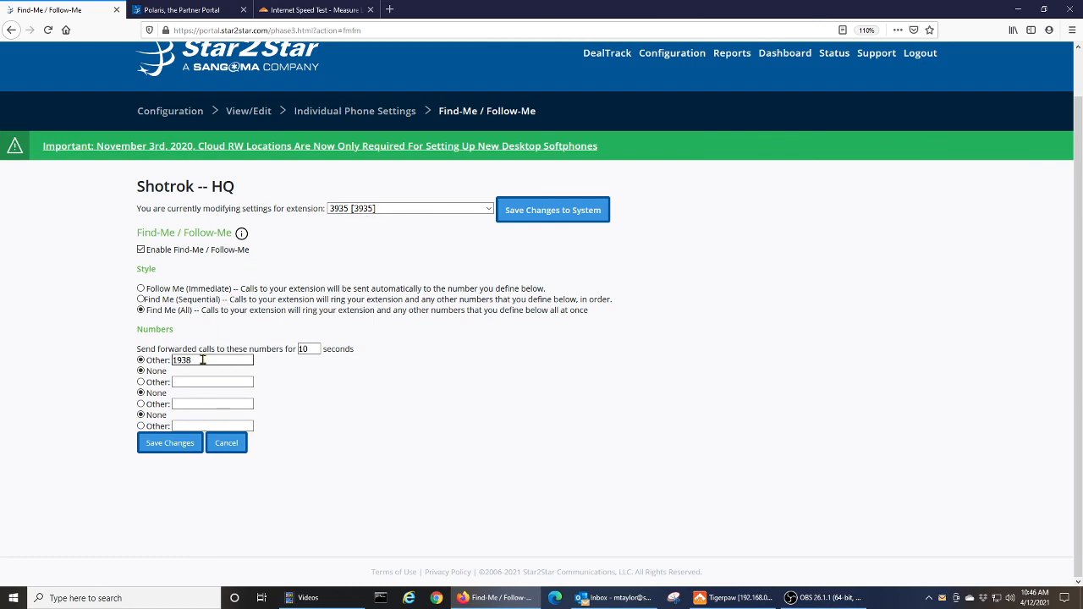
pyautogui.click(185, 447)
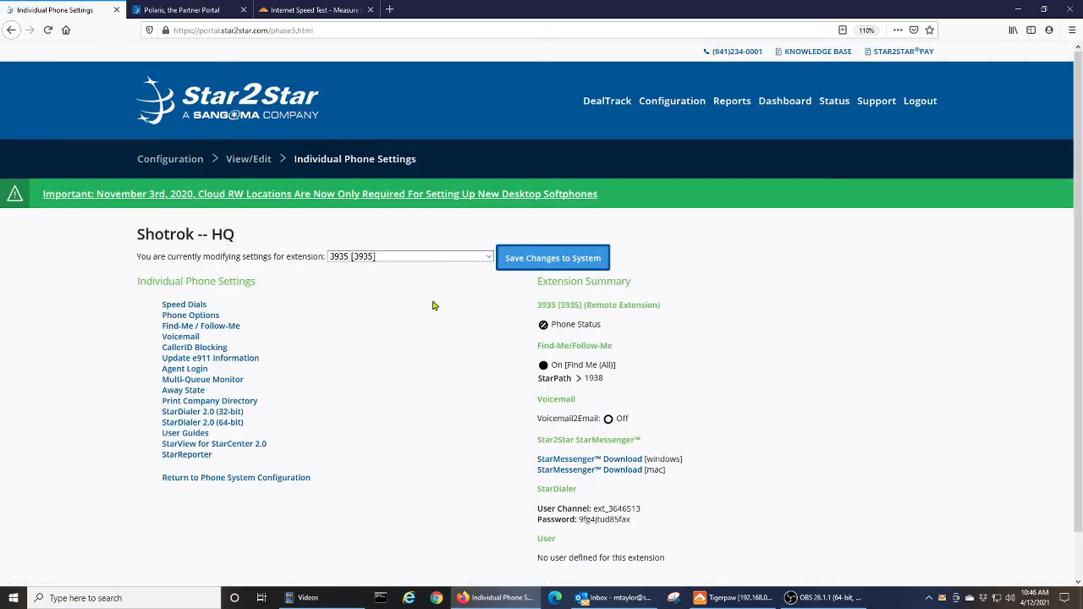
pyautogui.click(513, 267)
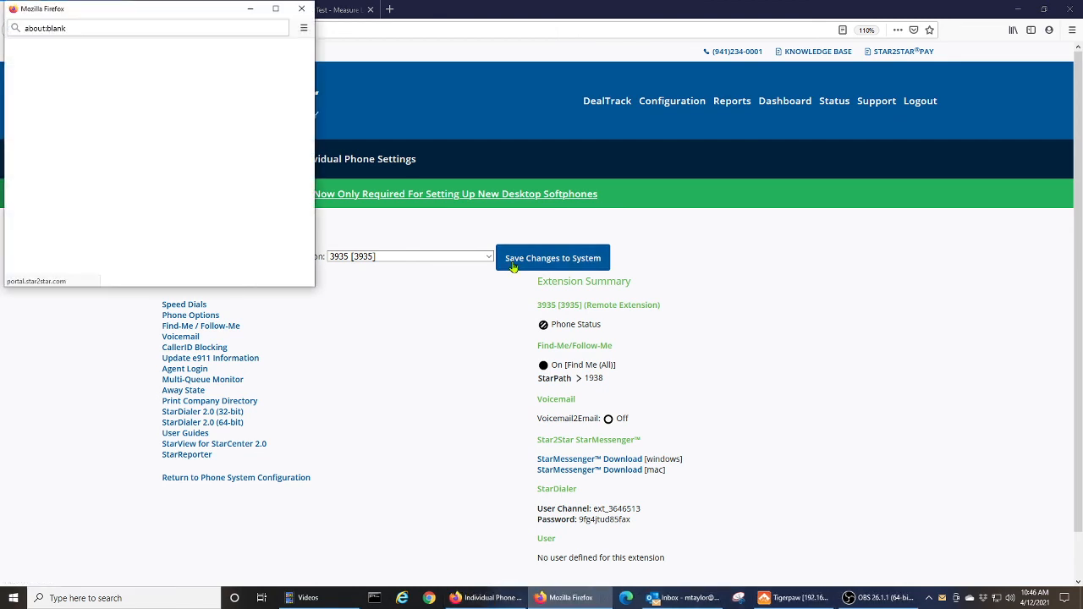
pyautogui.click(302, 10)
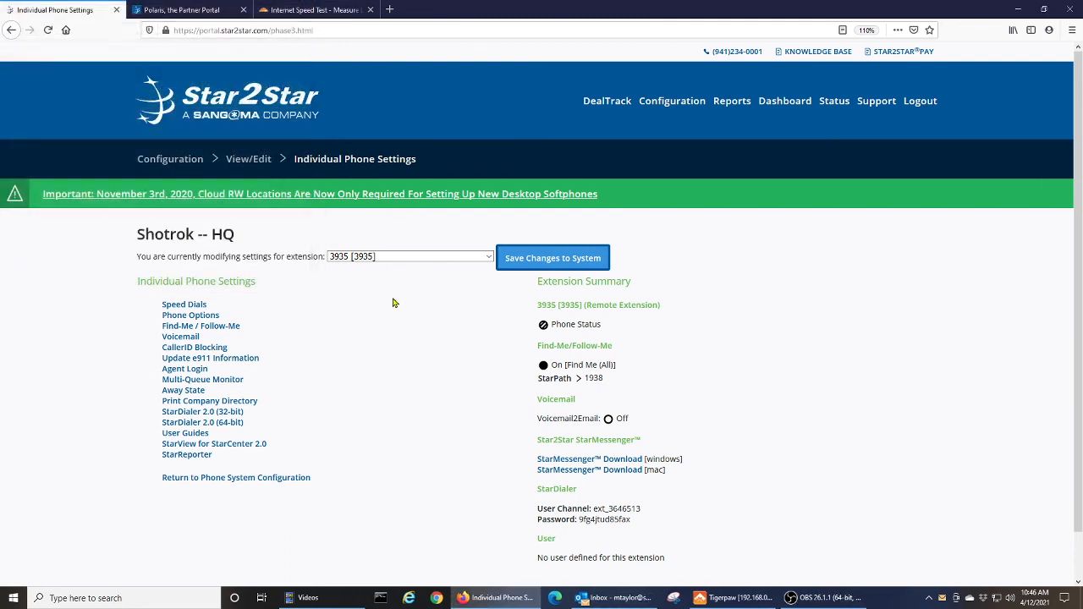